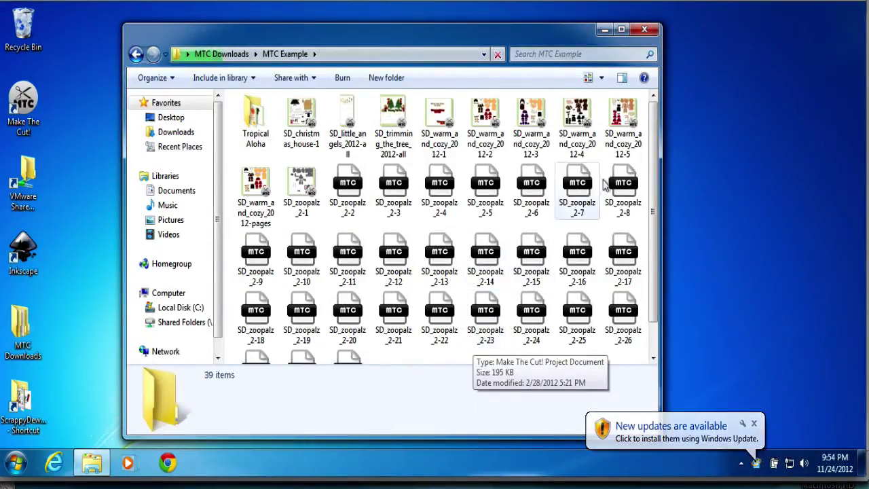
Step: Enlarge the folder's icons and drag the rudolph PNG from the desktop into MTC and Image Example
{"action": "left_click", "coordinate": [602, 78]}
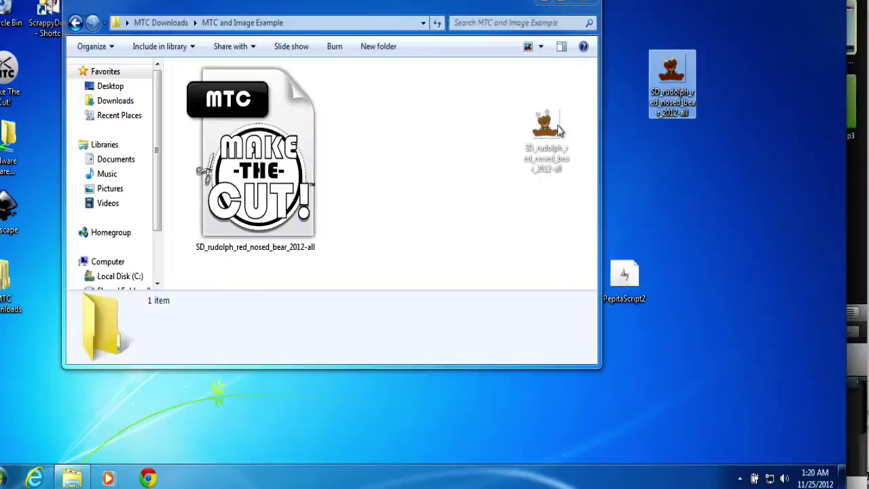
{"action": "left_click_drag", "start_coordinate": [557, 131], "coordinate": [500, 160]}
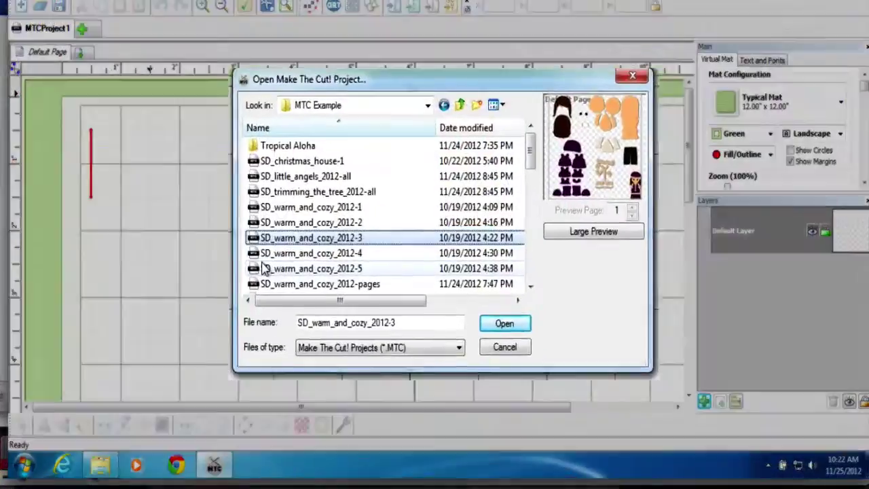
Step: Step up and down through the MTC Example projects to watch each one's preview
{"action": "key", "text": "Up"}
{"action": "key", "text": "Up"}
{"action": "key", "text": "Up"}
{"action": "key", "text": "Up"}
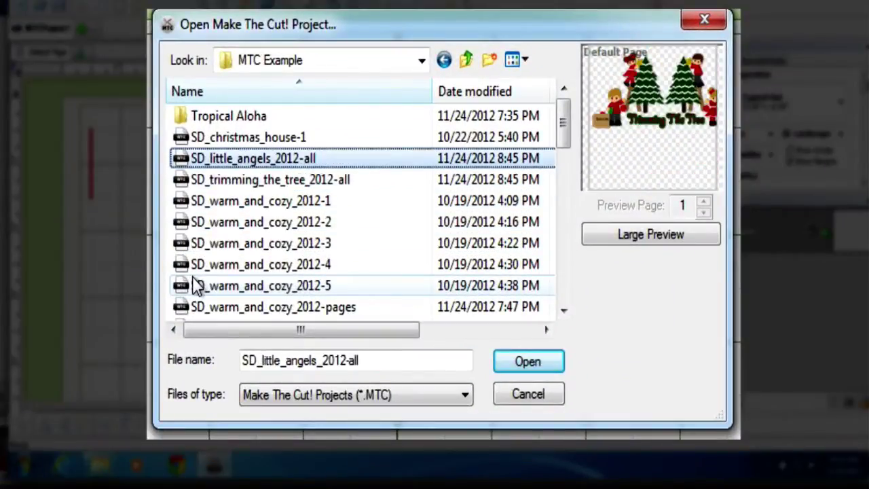
{"action": "key", "text": "Down"}
{"action": "key", "text": "Down"}
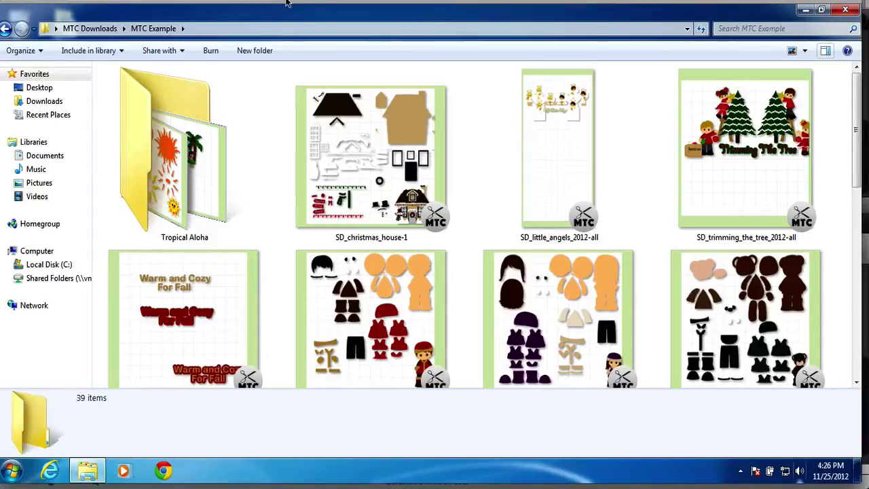
{"action": "left_click", "coordinate": [427, 195]}
{"action": "key", "text": "Down"}
{"action": "key", "text": "Down"}
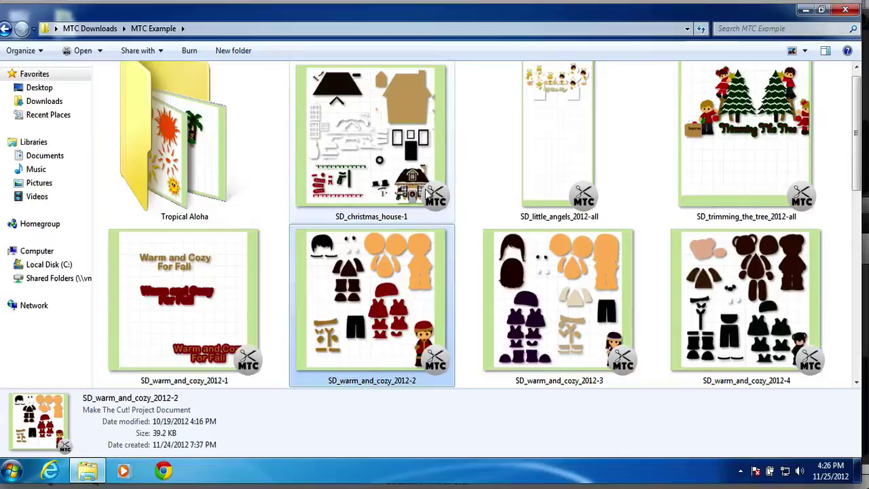
{"action": "key", "text": "Down"}
{"action": "key", "text": "Down"}
{"action": "key", "text": "Down"}
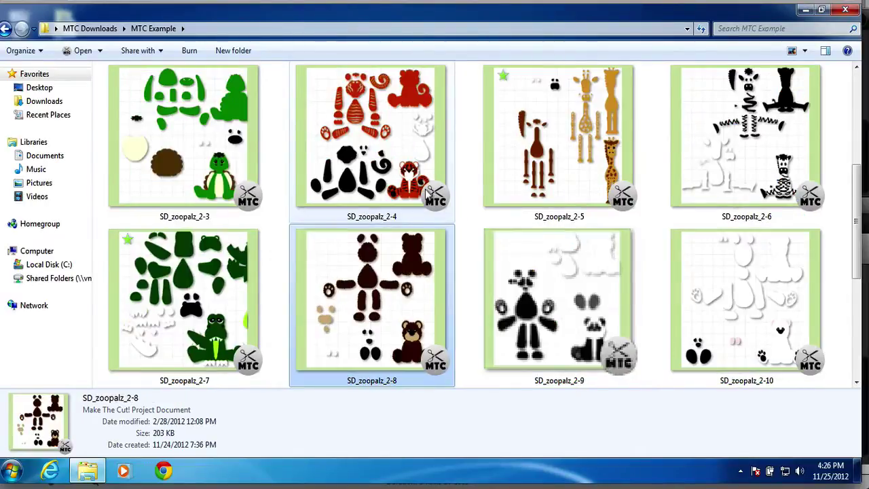
{"action": "key", "text": "Down"}
{"action": "key", "text": "Down"}
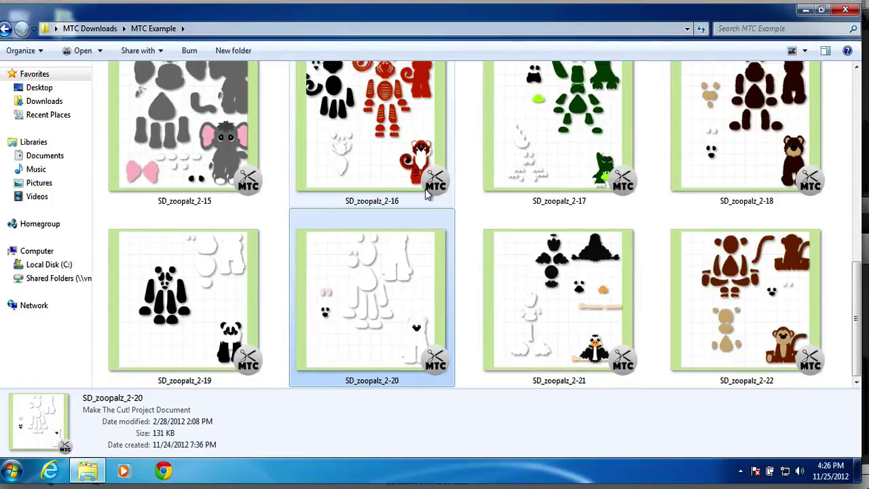
{"action": "key", "text": "Down"}
{"action": "key", "text": "Down"}
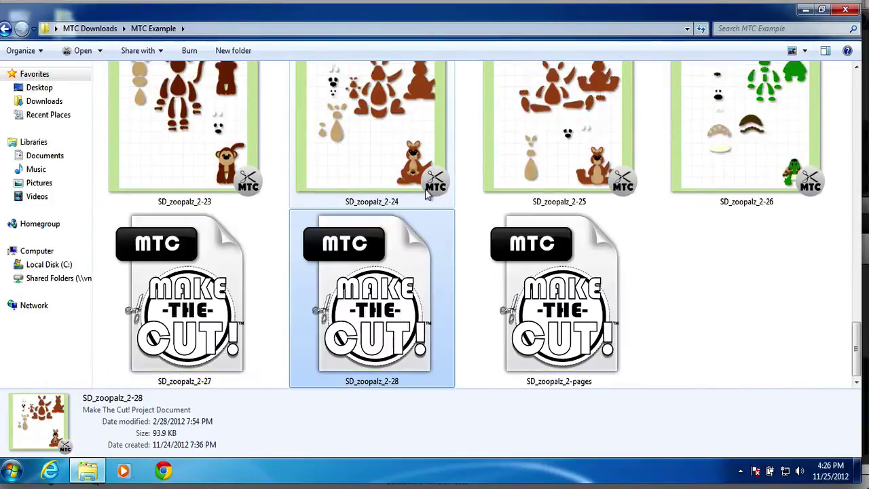
{"action": "key", "text": "Up"}
{"action": "key", "text": "Up"}
{"action": "key", "text": "Up"}
{"action": "key", "text": "Up"}
{"action": "key", "text": "Up"}
{"action": "key", "text": "Up"}
{"action": "key", "text": "Up"}
{"action": "key", "text": "Up"}
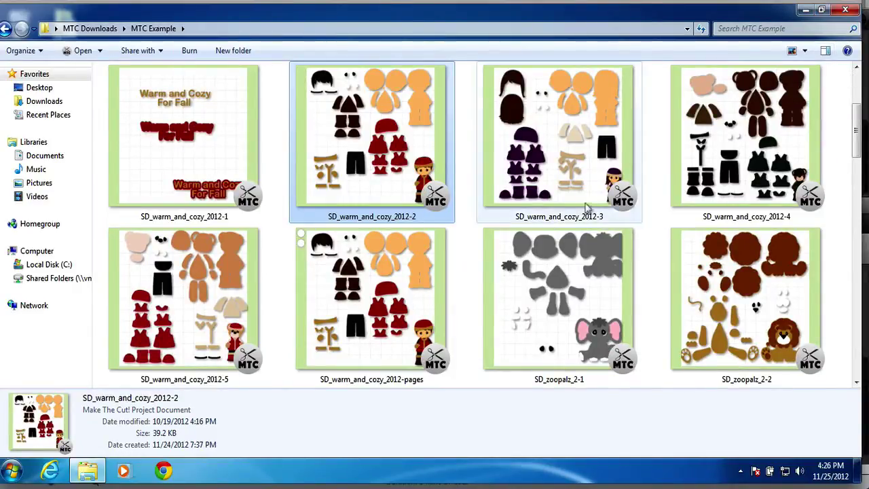
{"action": "key", "text": "Up"}
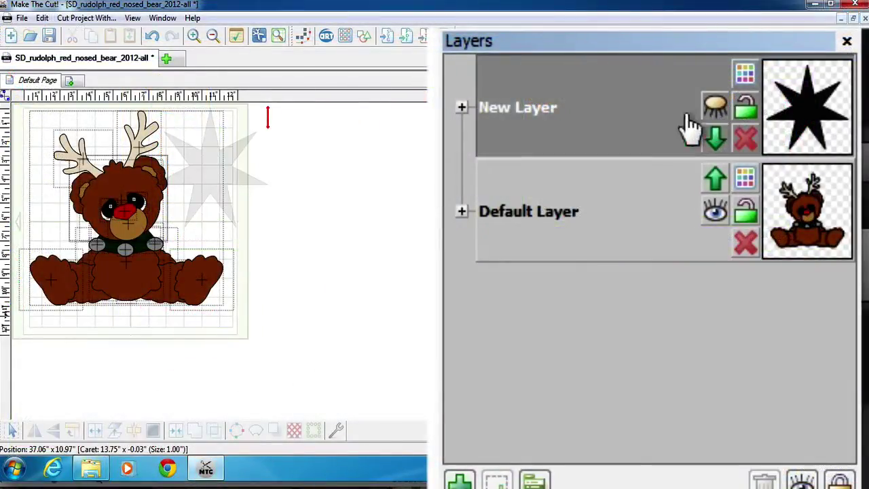
Step: Save the rudolph bear project with its star layer and minimize Make The Cut!
{"action": "left_click", "coordinate": [49, 36]}
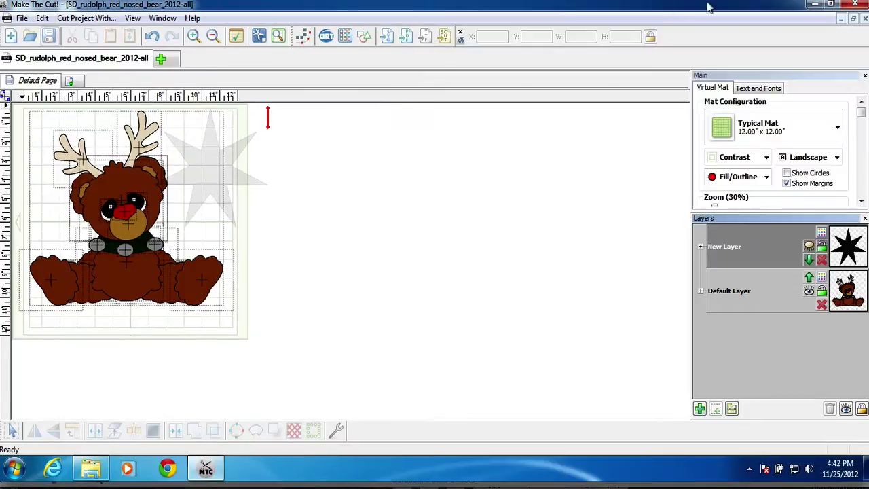
{"action": "left_click", "coordinate": [816, 8]}
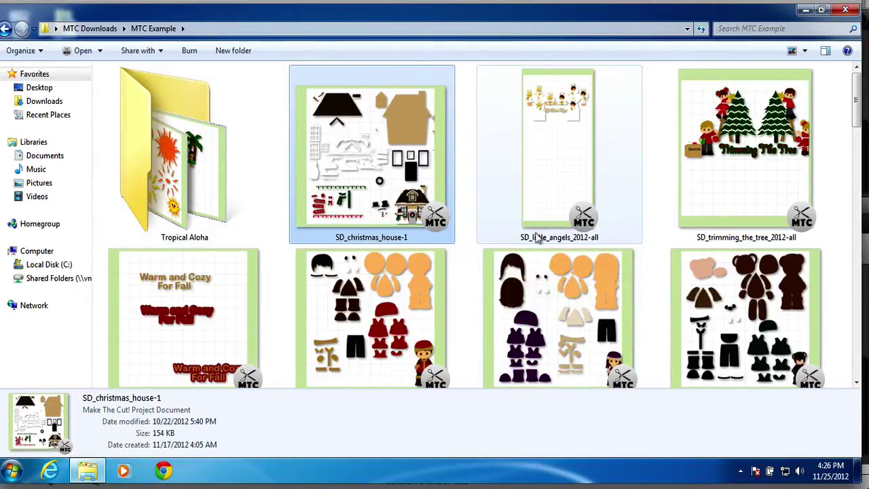
Step: Turn on the preview pane and compare the bear project file and PNG previews
{"action": "left_click", "coordinate": [825, 53]}
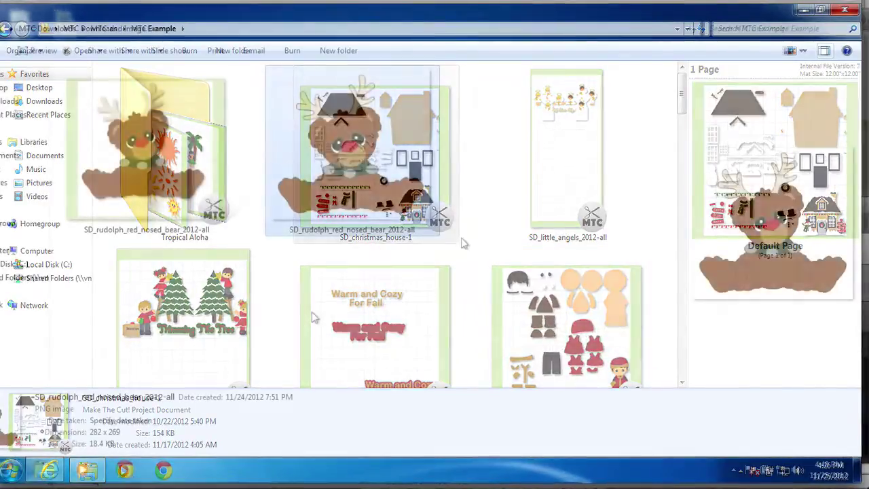
{"action": "key", "text": "Left"}
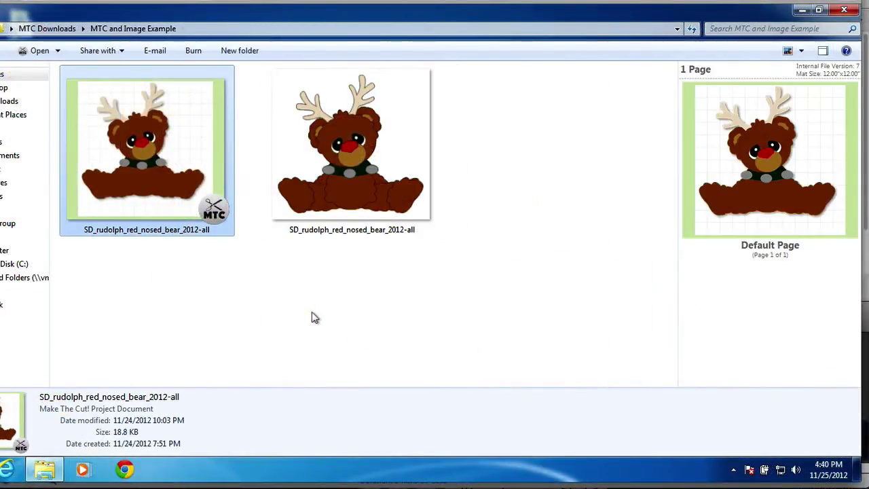
{"action": "key", "text": "Right"}
{"action": "key", "text": "Left"}
{"action": "key", "text": "Right"}
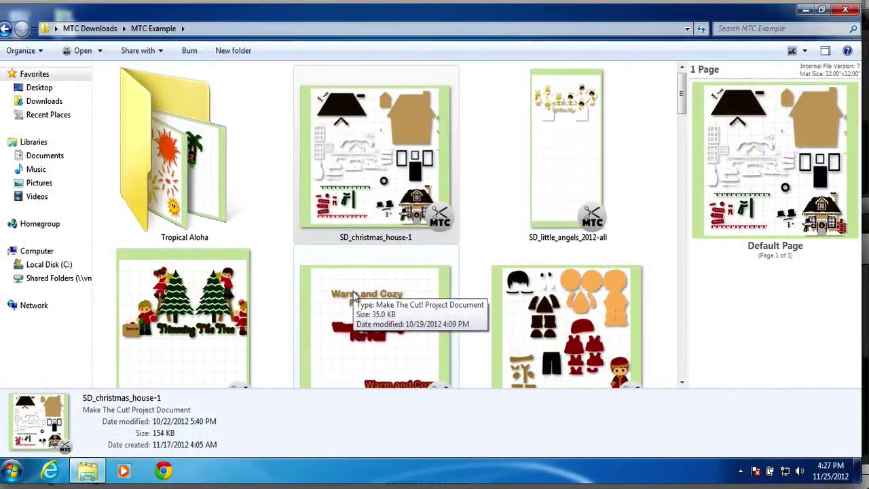
Step: Preview SD_warm_and_cozy_2012-1, then SD_christmas_house-1 just above it
{"action": "left_click", "coordinate": [353, 293]}
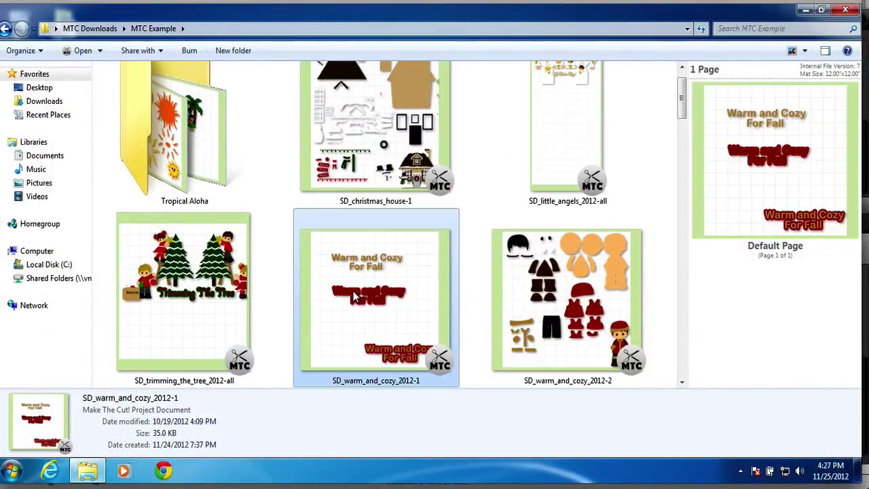
{"action": "key", "text": "Up"}
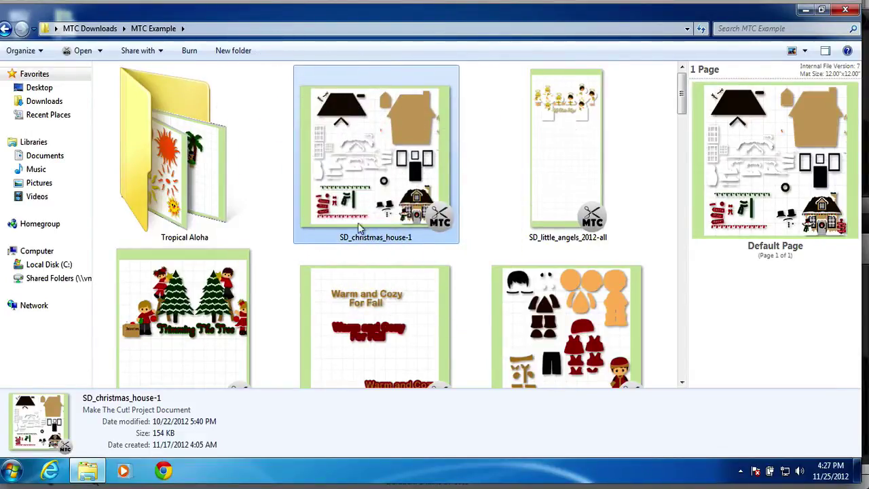
Step: Preview SD_warm_and_cozy_2012-2 and the next projects, then select SD_warm_and_cozy_2012-pages
{"action": "left_click", "coordinate": [558, 302]}
{"action": "key", "text": "Down"}
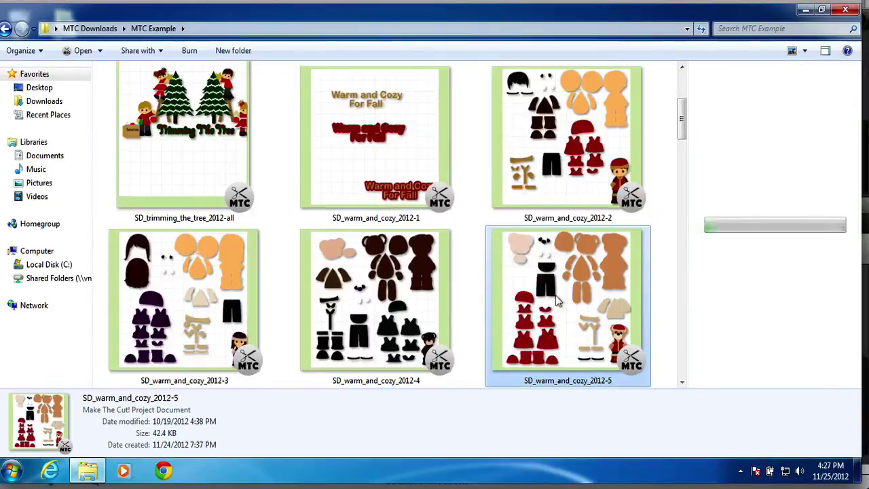
{"action": "key", "text": "Down"}
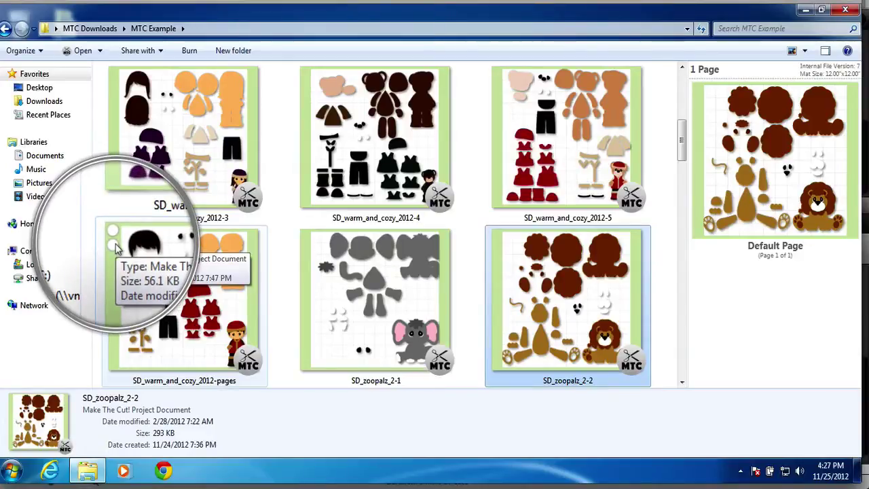
{"action": "left_click", "coordinate": [180, 274]}
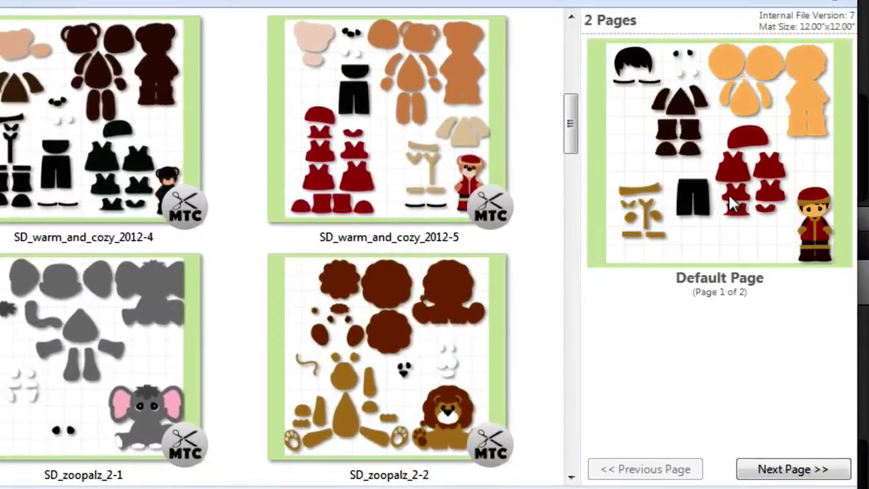
Step: Flip the SD_warm_and_cozy_2012-pages preview to page 2, back to page 1, then page 2 again
{"action": "left_click", "coordinate": [782, 469]}
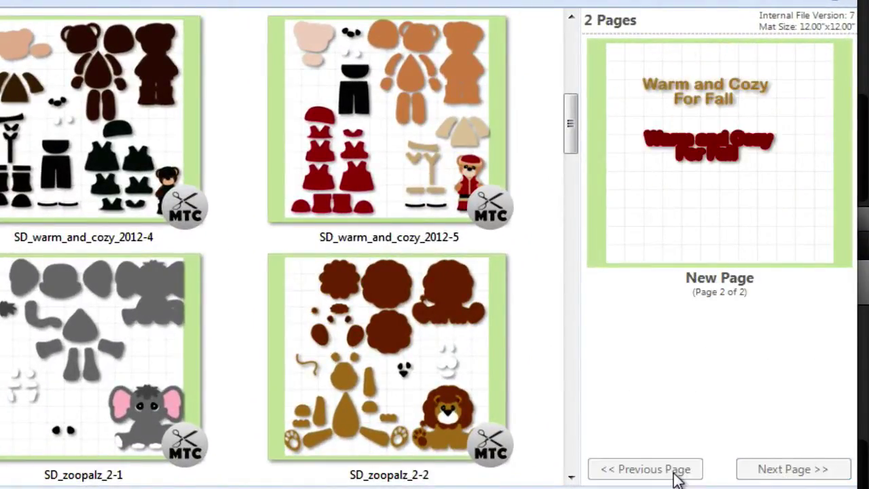
{"action": "left_click", "coordinate": [679, 475]}
{"action": "left_click", "coordinate": [770, 471]}
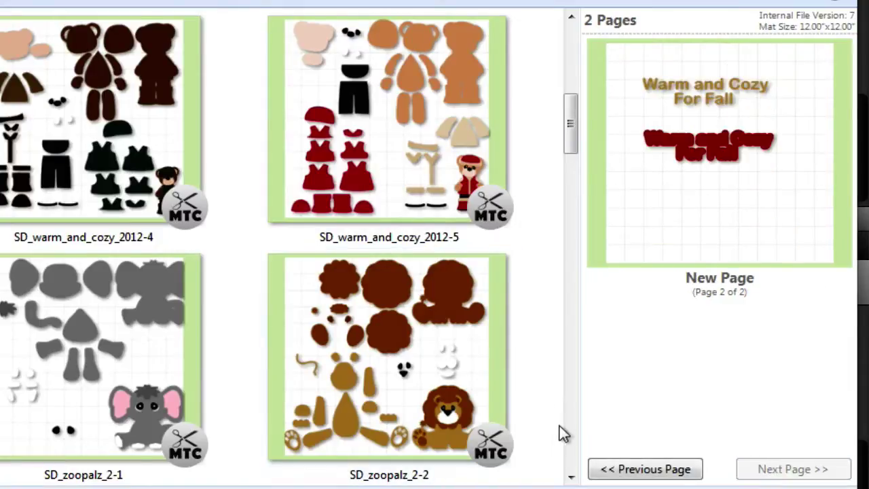
Step: Preview SD_zoopalz_2-pages through Elephant, Lion, Croc, Tiger, Giraffe and back to Elephant
{"action": "scroll", "coordinate": [573, 469], "scroll_direction": "down", "scroll_amount": 10}
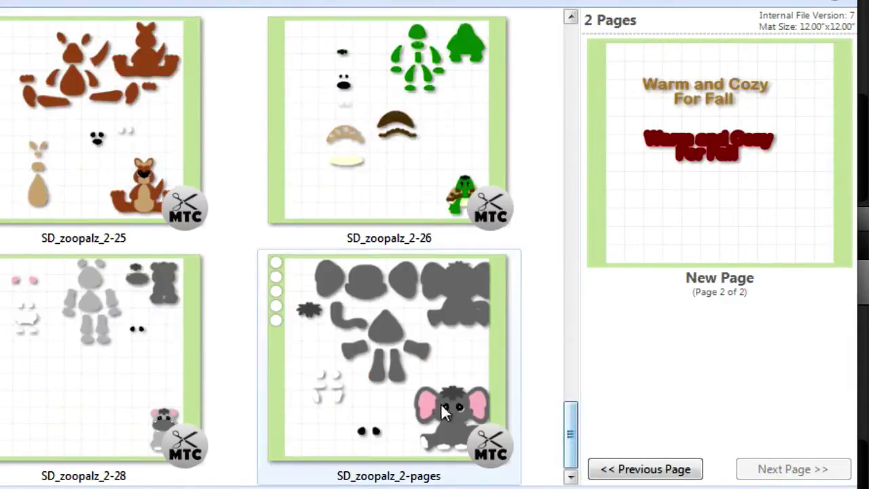
{"action": "left_click", "coordinate": [434, 397]}
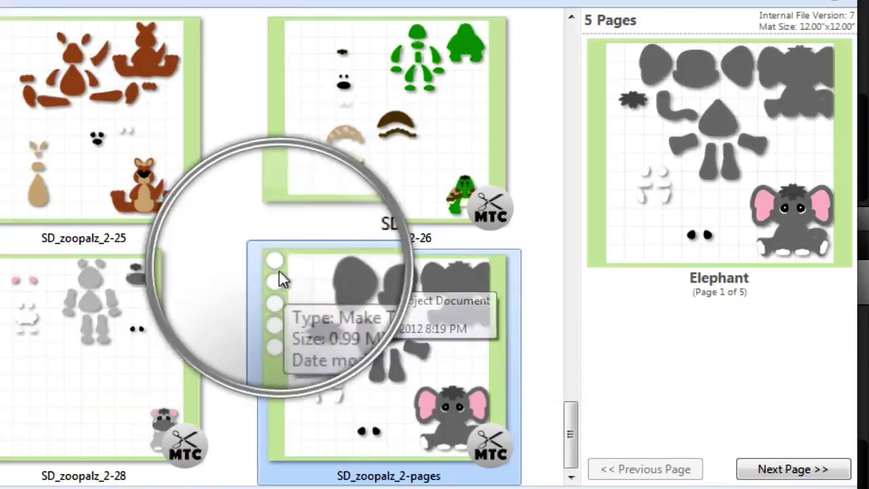
{"action": "left_click", "coordinate": [763, 470]}
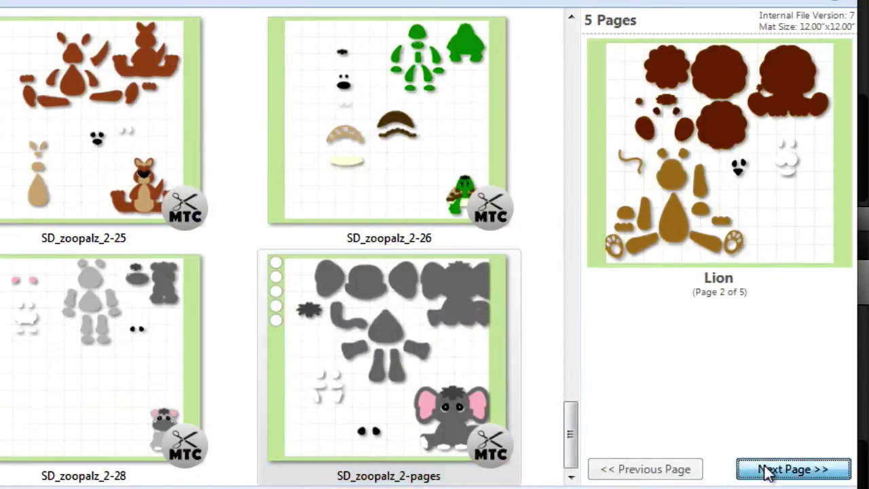
{"action": "left_click", "coordinate": [767, 472]}
{"action": "left_click", "coordinate": [767, 470]}
{"action": "left_click", "coordinate": [767, 472]}
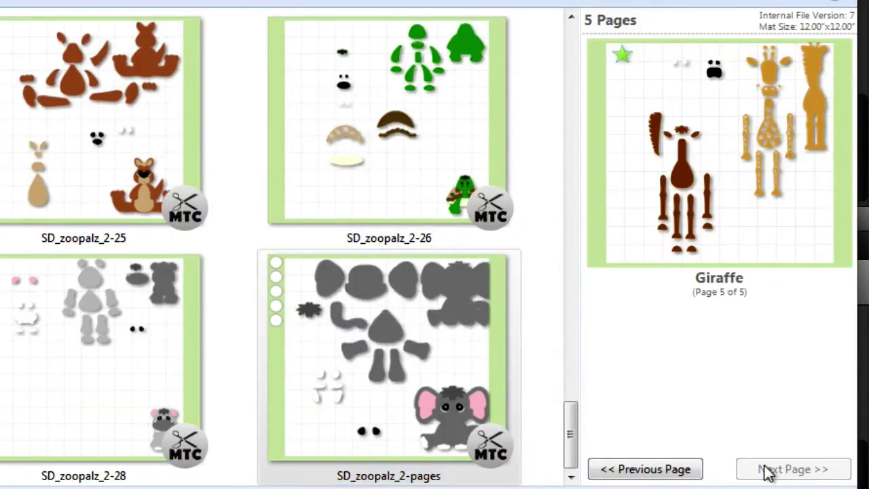
{"action": "left_click", "coordinate": [677, 471]}
{"action": "left_click", "coordinate": [679, 473]}
{"action": "left_click", "coordinate": [678, 473]}
{"action": "left_click", "coordinate": [679, 474]}
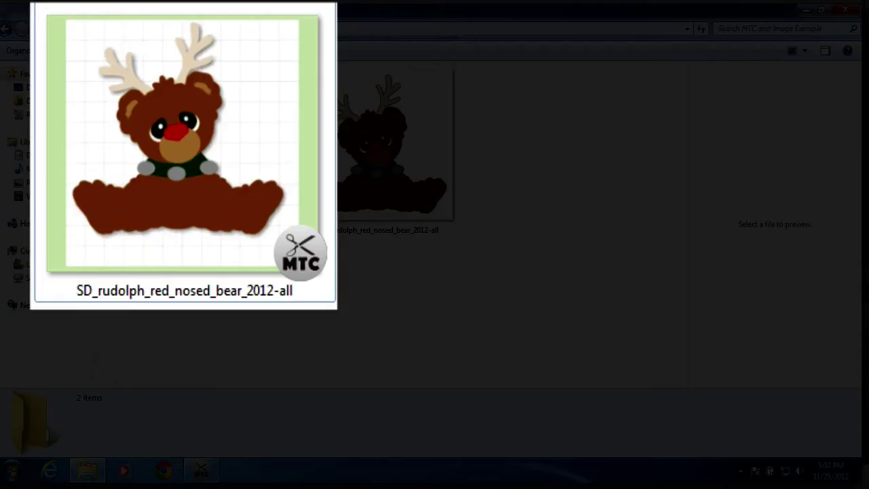
Step: Bring the bear project forward and drag its red nose right off the face, slightly lower
{"action": "left_click", "coordinate": [207, 469]}
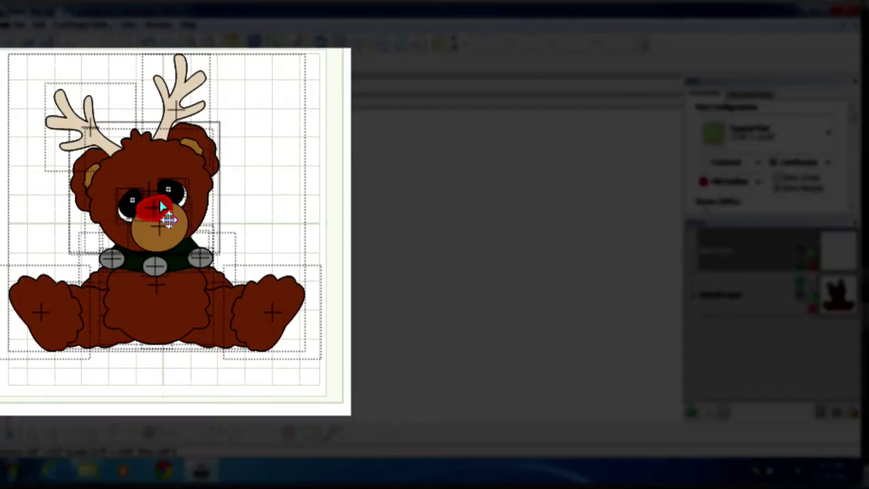
{"action": "left_click_drag", "start_coordinate": [129, 219], "coordinate": [197, 209]}
{"action": "left_click_drag", "start_coordinate": [272, 199], "coordinate": [272, 202]}
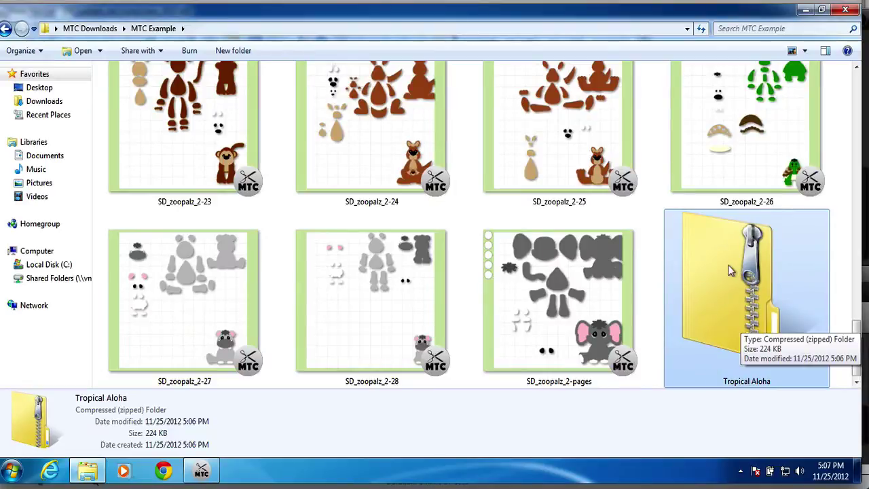
Step: Browse inside the Tropical Aloha zip and its inner Tropical Aloha folder
{"action": "double_click", "coordinate": [730, 270]}
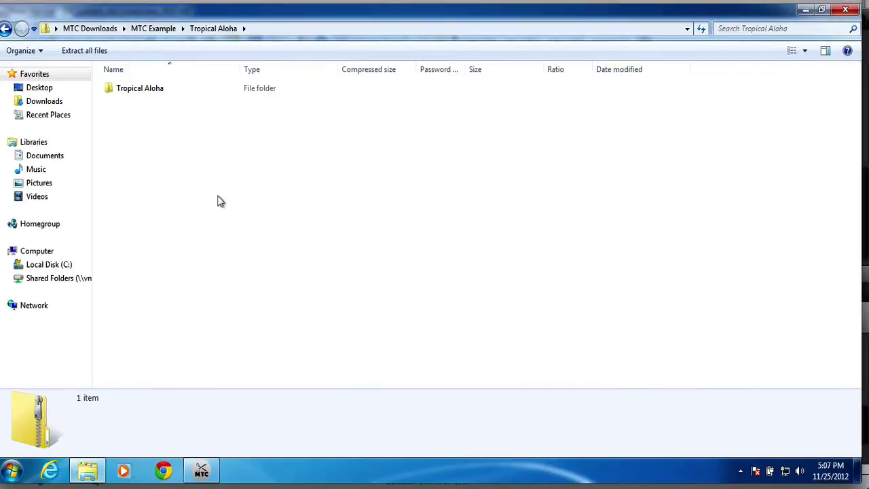
{"action": "double_click", "coordinate": [145, 94]}
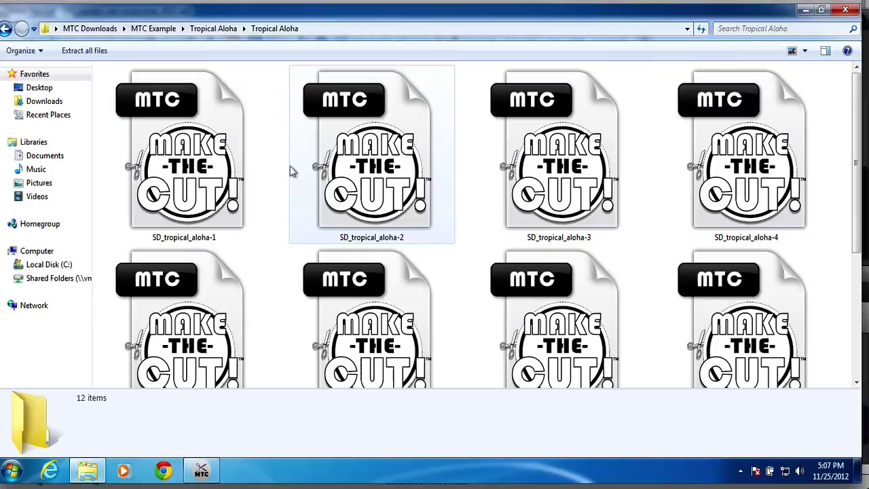
{"action": "scroll", "coordinate": [290, 166], "scroll_direction": "down", "scroll_amount": 3}
{"action": "scroll", "coordinate": [290, 166], "scroll_direction": "up", "scroll_amount": 3}
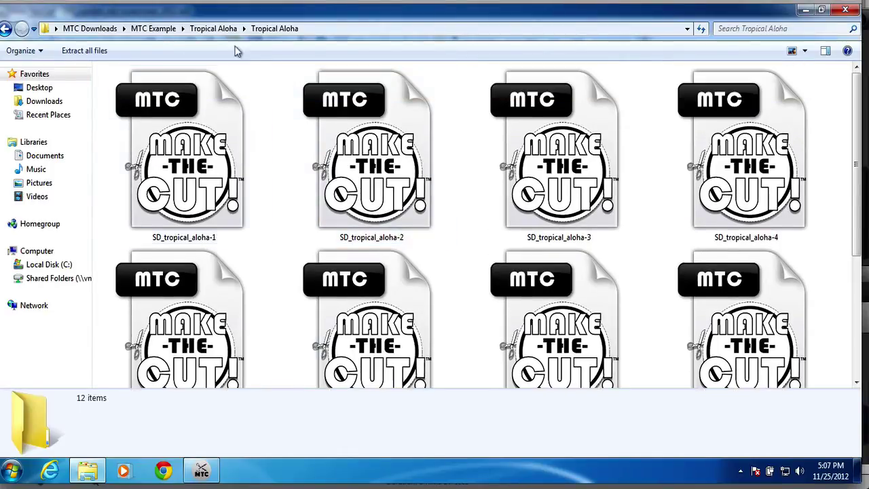
Step: Back in MTC Example, extract all of the Tropical Aloha zip into its own folder
{"action": "left_click", "coordinate": [153, 28]}
{"action": "right_click", "coordinate": [726, 327]}
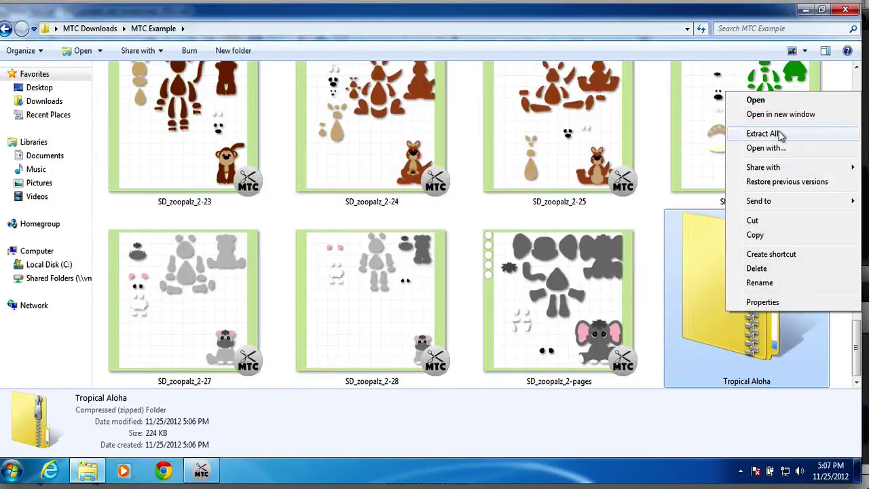
{"action": "left_click", "coordinate": [753, 130]}
{"action": "left_click", "coordinate": [540, 360]}
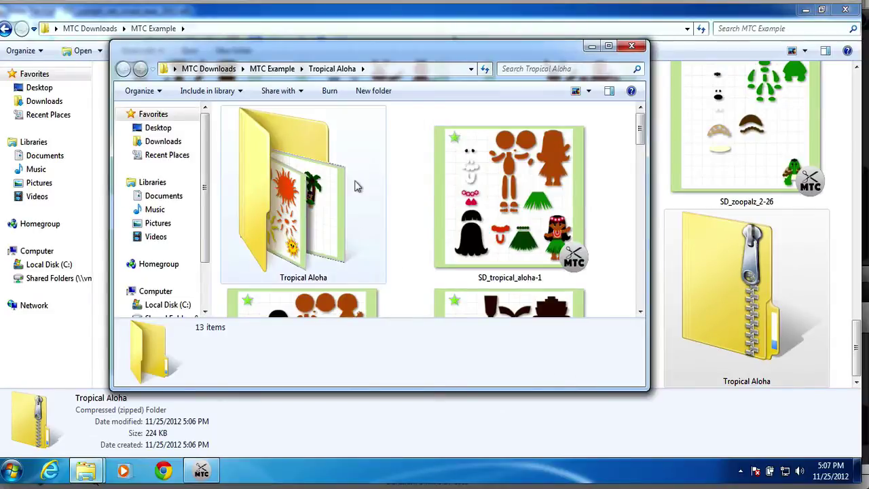
{"action": "scroll", "coordinate": [358, 186], "scroll_direction": "down", "scroll_amount": 2}
{"action": "scroll", "coordinate": [375, 217], "scroll_direction": "down", "scroll_amount": 4}
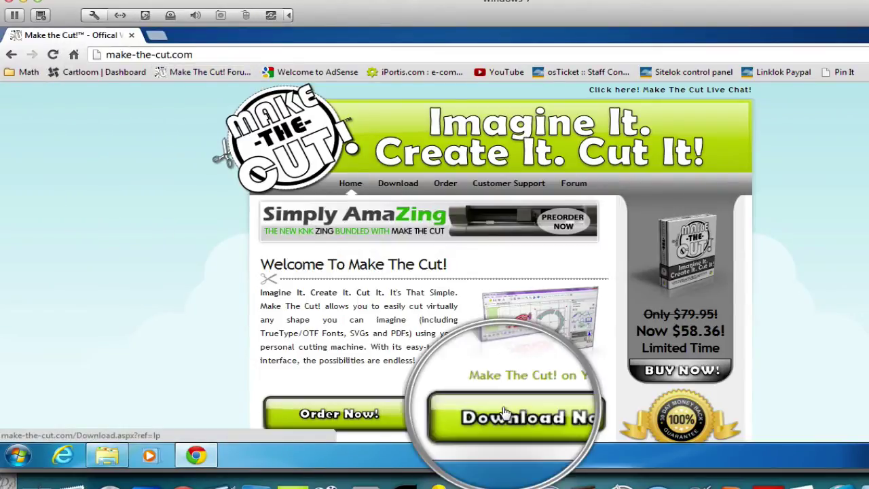
Step: Go to the make-the-cut.com Download page and scroll to the MTC File Thumbnail Viewer 1.0.0
{"action": "left_click", "coordinate": [553, 417]}
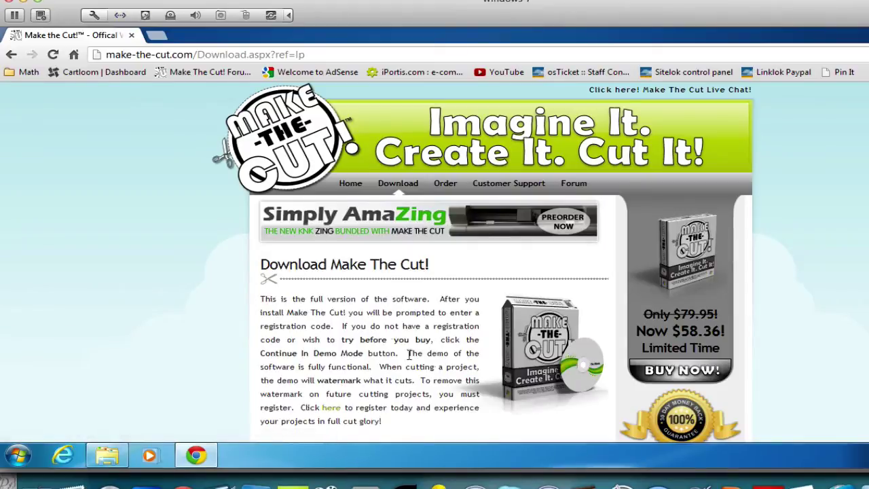
{"action": "scroll", "coordinate": [388, 339], "scroll_direction": "down", "scroll_amount": 2}
{"action": "scroll", "coordinate": [388, 342], "scroll_direction": "down", "scroll_amount": 1}
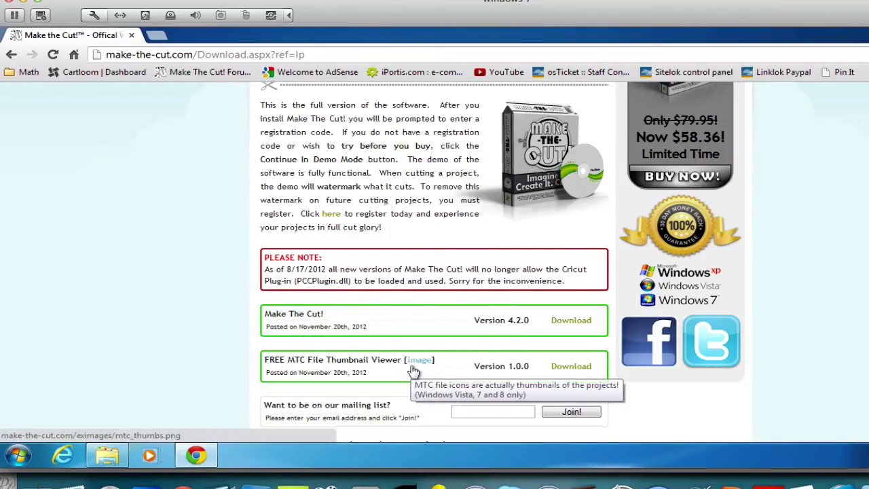
Step: Download the free MTC File Viewer and install version 1.0.0 into C:\Program Files\MTC File Viewer
{"action": "left_click", "coordinate": [568, 368]}
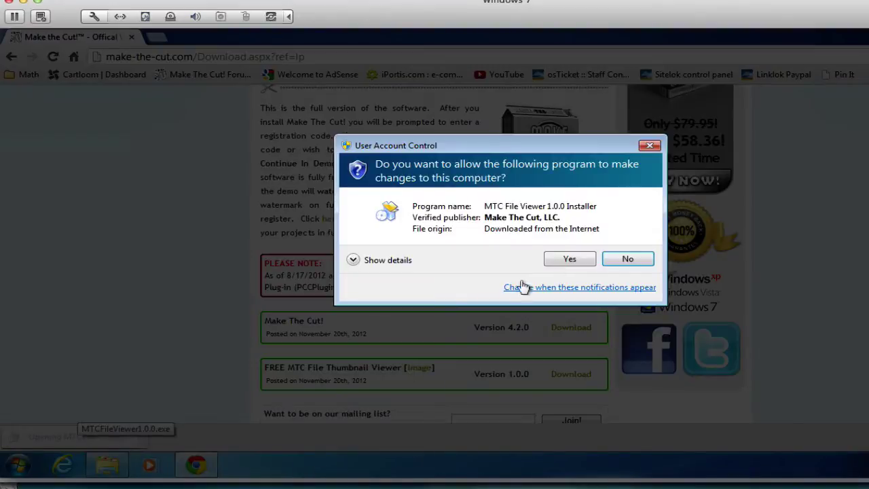
{"action": "left_click", "coordinate": [569, 259]}
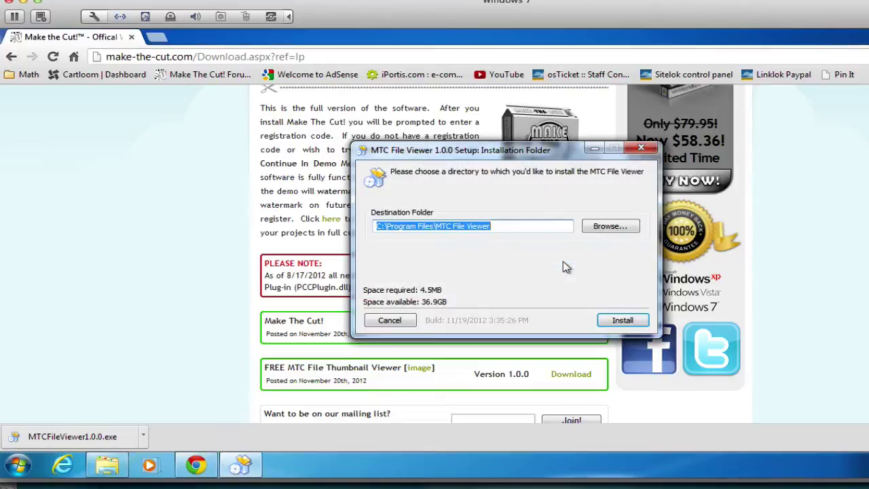
{"action": "left_click", "coordinate": [630, 324]}
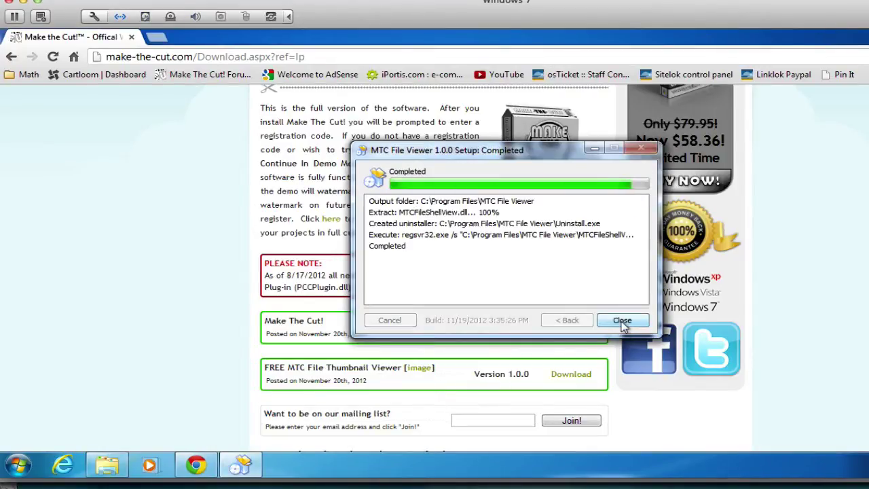
{"action": "left_click", "coordinate": [622, 321]}
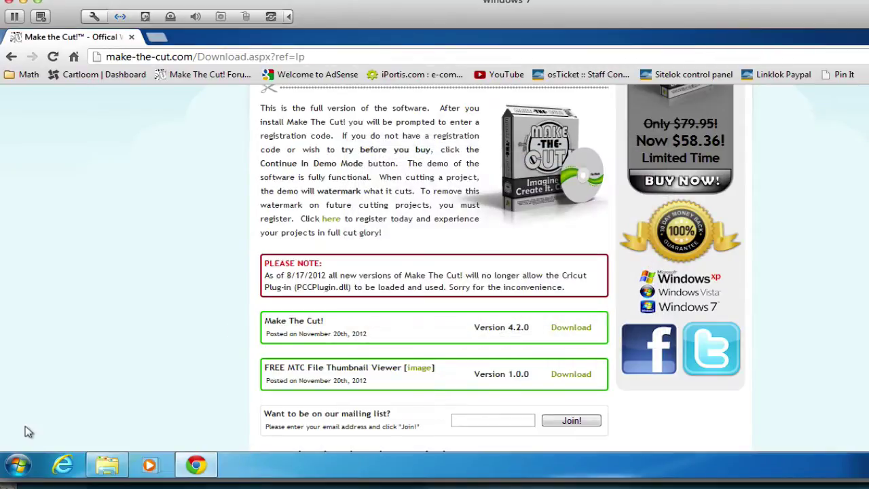
Step: Launch Disk Cleanup from All Programs > Accessories > System Tools to scan drive C:
{"action": "left_click", "coordinate": [17, 467]}
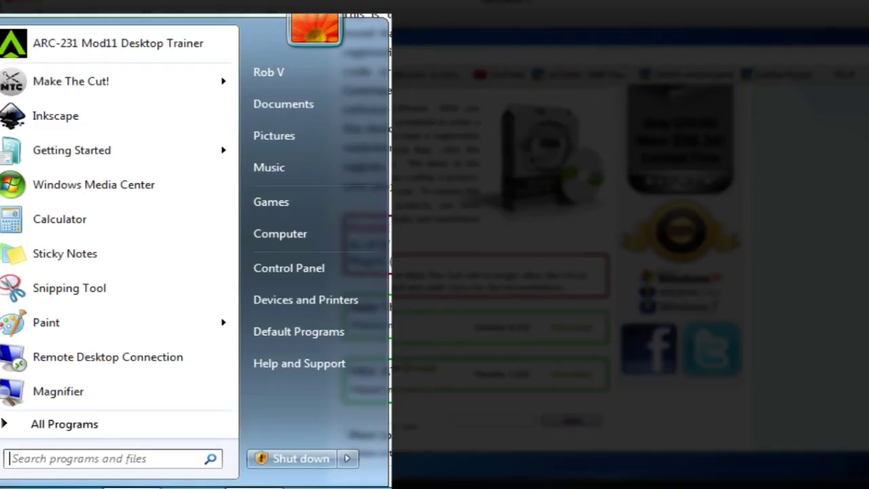
{"action": "left_click", "coordinate": [67, 425]}
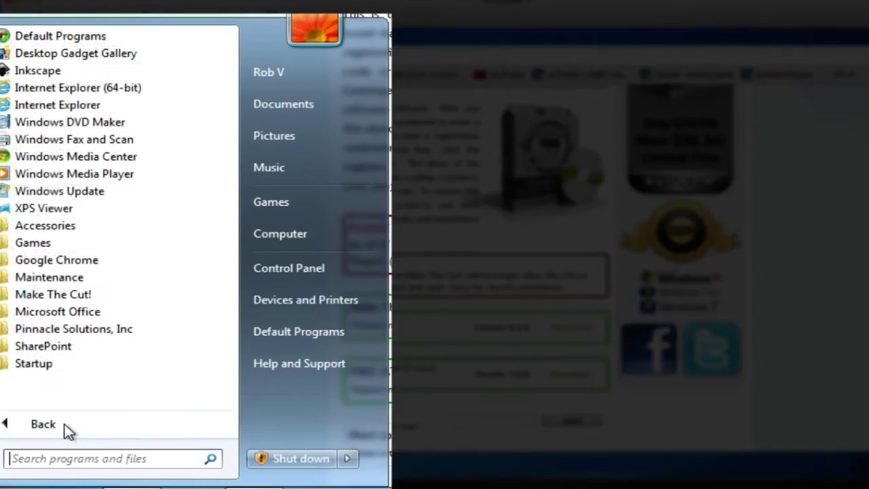
{"action": "left_click", "coordinate": [76, 228]}
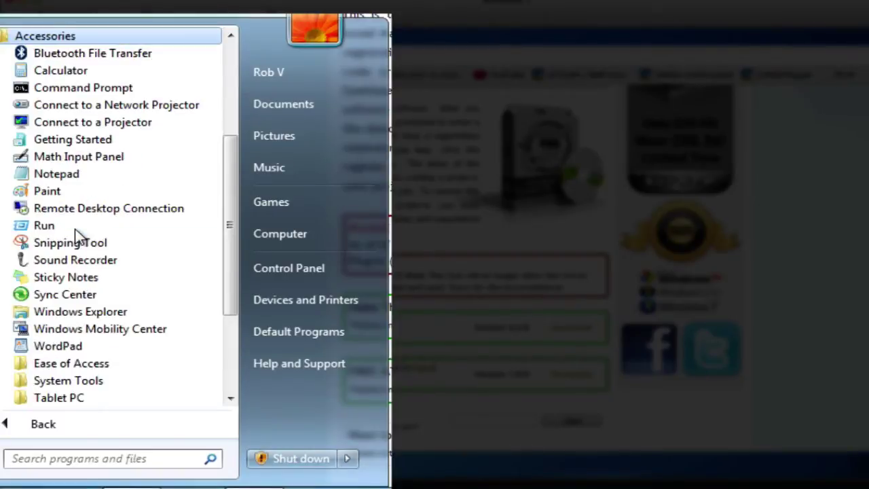
{"action": "scroll", "coordinate": [76, 234], "scroll_direction": "down", "scroll_amount": 1}
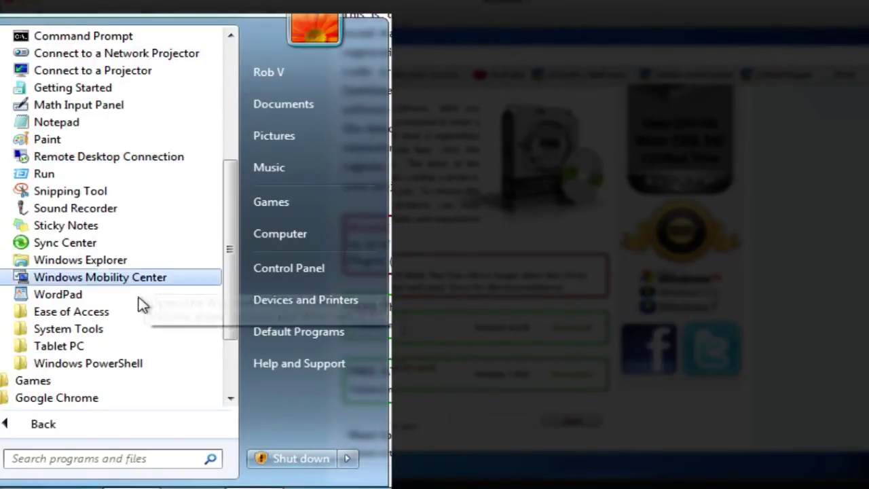
{"action": "left_click", "coordinate": [121, 325]}
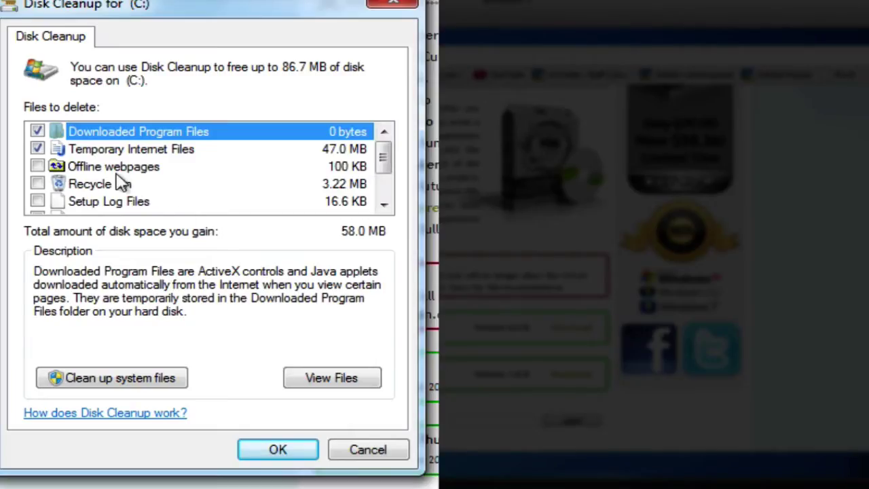
Step: With Thumbnails checked, permanently delete the selected files from drive C:
{"action": "left_click", "coordinate": [384, 203]}
{"action": "left_click", "coordinate": [384, 204]}
{"action": "left_click", "coordinate": [384, 204]}
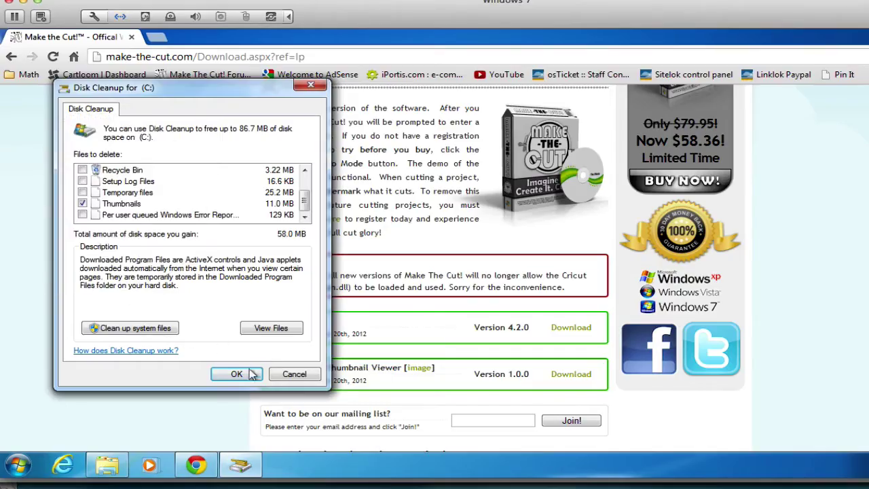
{"action": "left_click", "coordinate": [250, 374]}
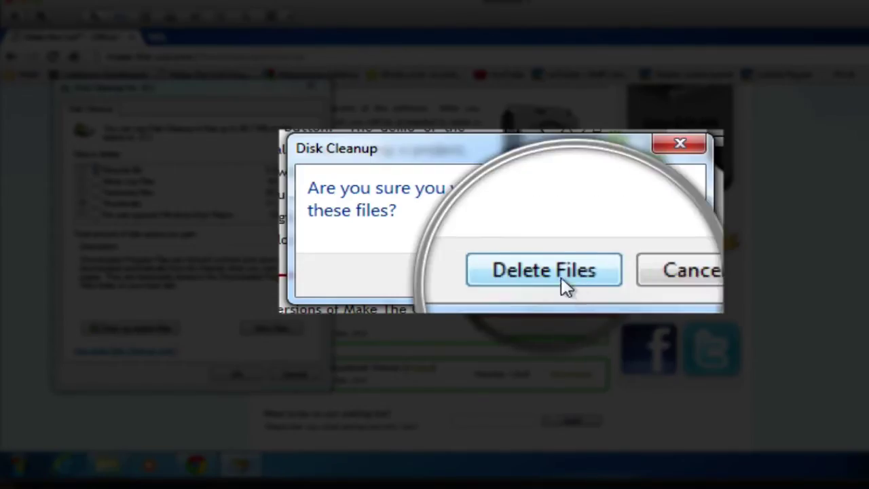
{"action": "left_click", "coordinate": [553, 276]}
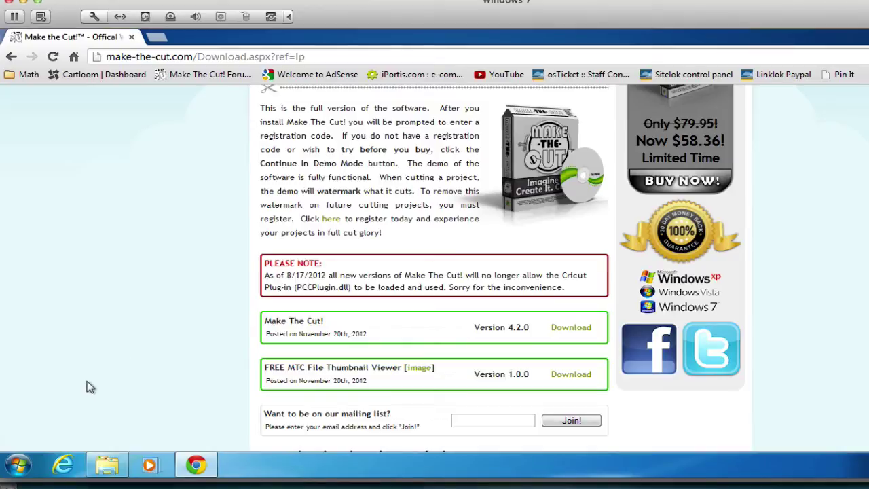
Step: Log off Windows 7 via the Shut down options and log back into the user account
{"action": "left_click", "coordinate": [25, 460]}
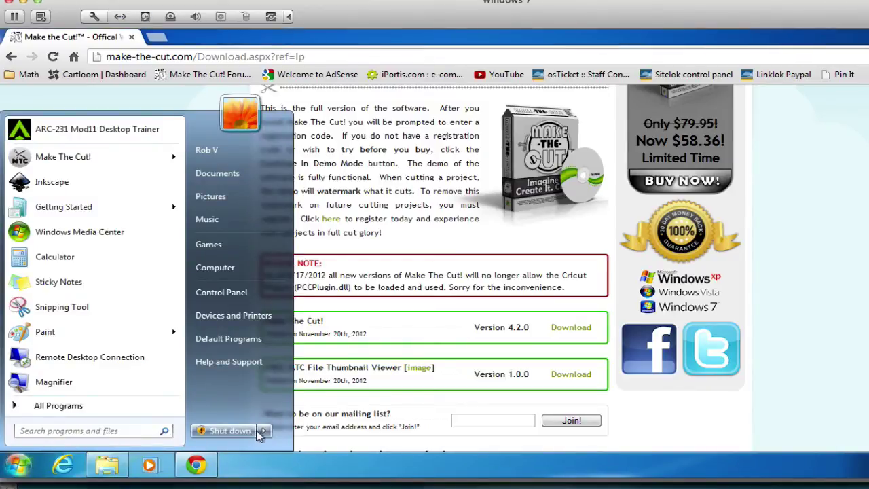
{"action": "mouse_move", "coordinate": [261, 434]}
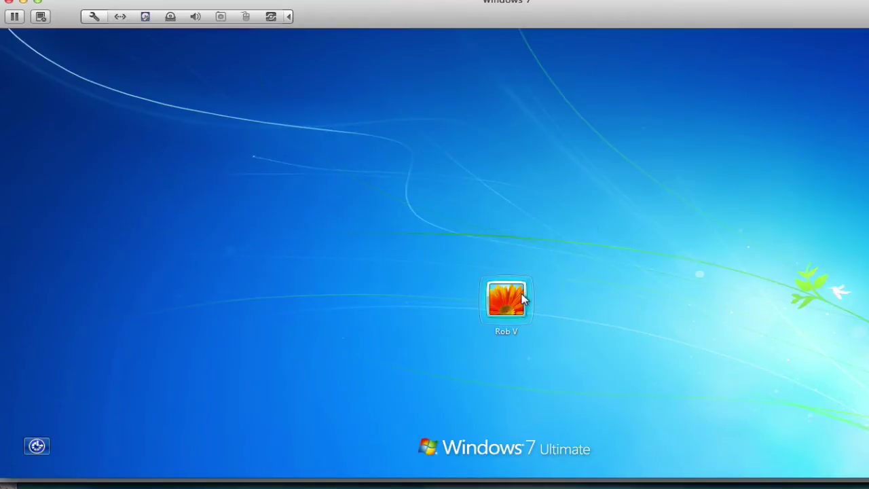
{"action": "left_click", "coordinate": [505, 298]}
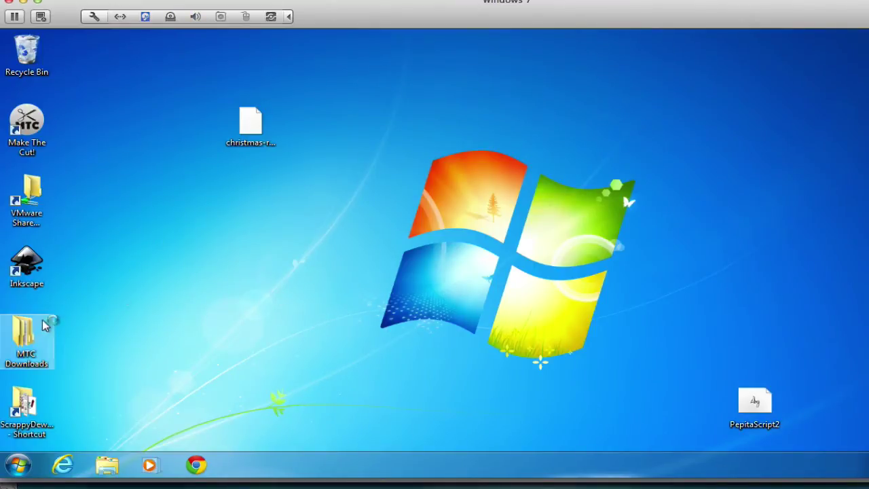
Step: Open the MTC Example folder inside MTC Downloads, leaving the icon size unchanged
{"action": "double_click", "coordinate": [55, 332]}
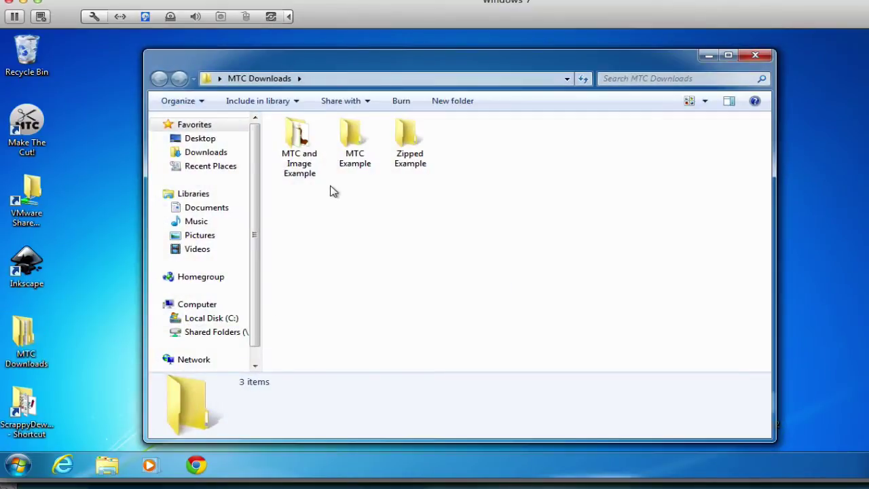
{"action": "double_click", "coordinate": [354, 139]}
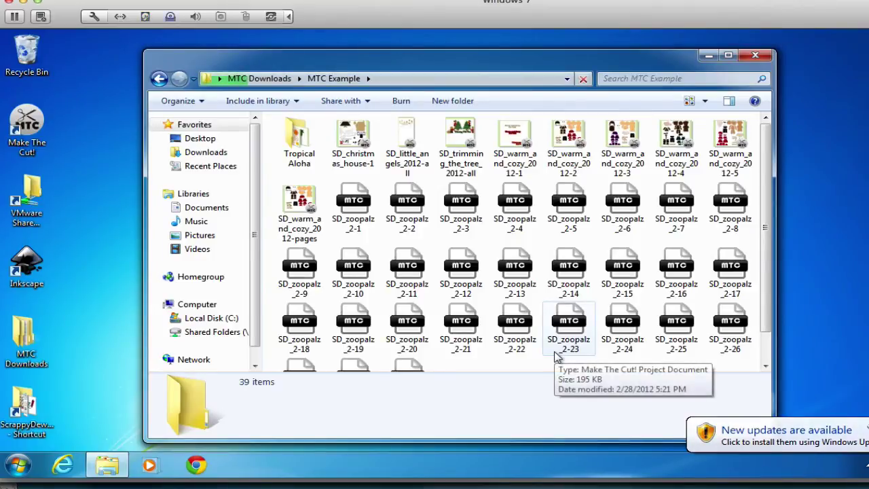
{"action": "left_click", "coordinate": [706, 103]}
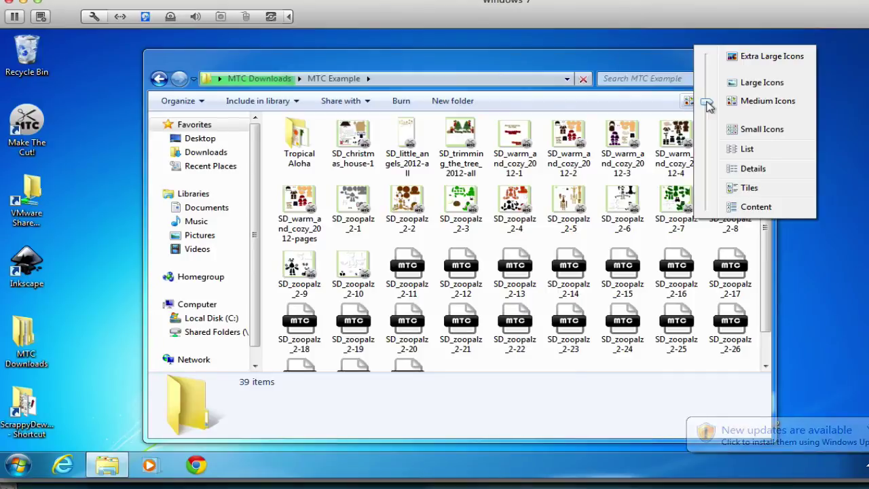
{"action": "left_click", "coordinate": [627, 59]}
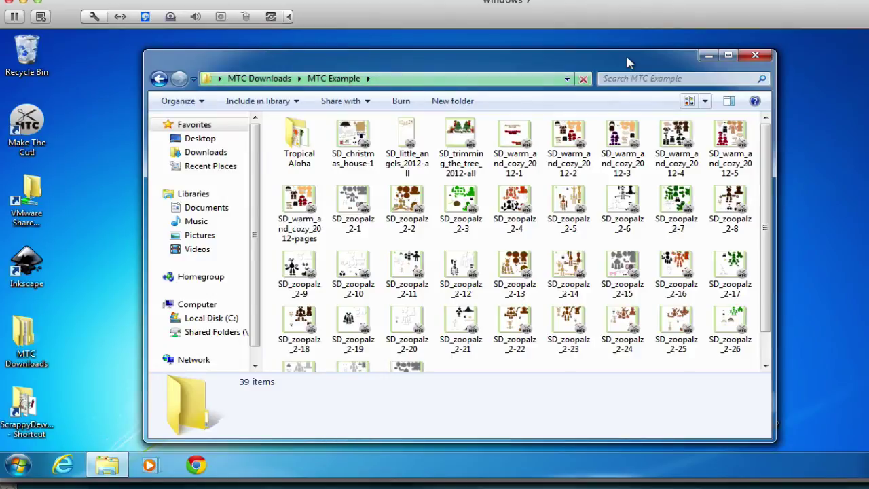
Step: Switch MTC Example to Large Icons and scroll through the 39 project thumbnails
{"action": "left_click", "coordinate": [705, 101]}
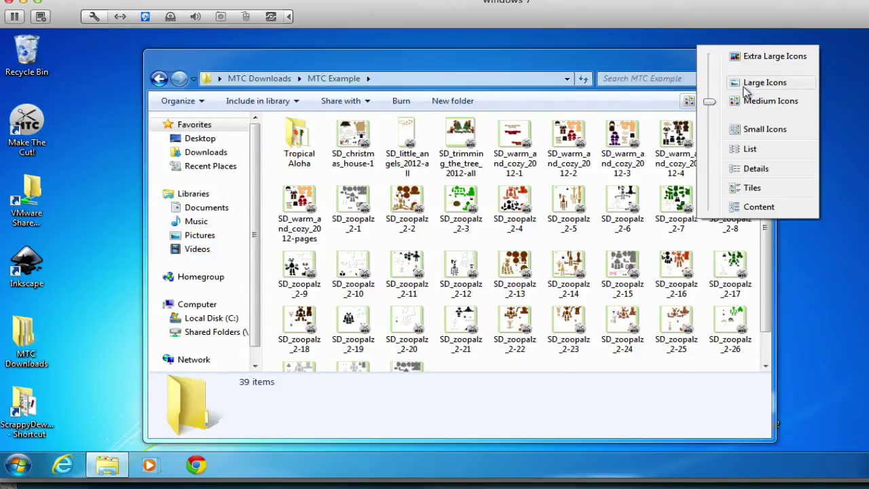
{"action": "left_click", "coordinate": [753, 84]}
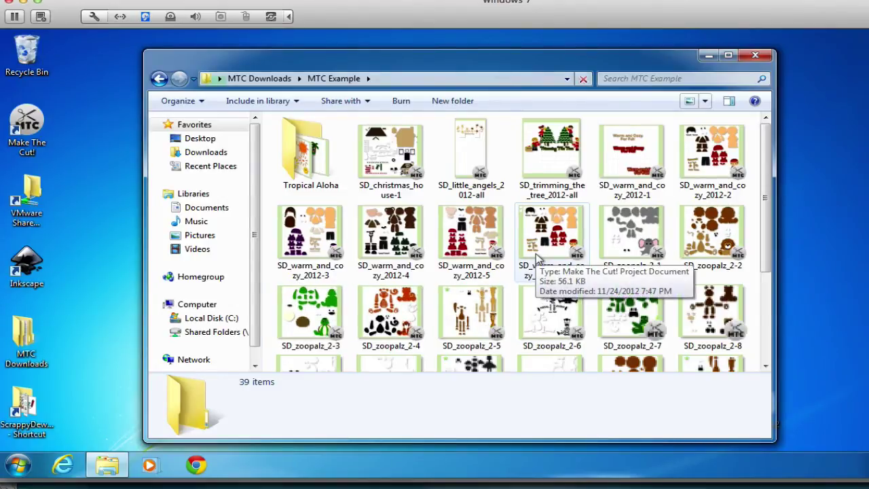
{"action": "left_click", "coordinate": [766, 366]}
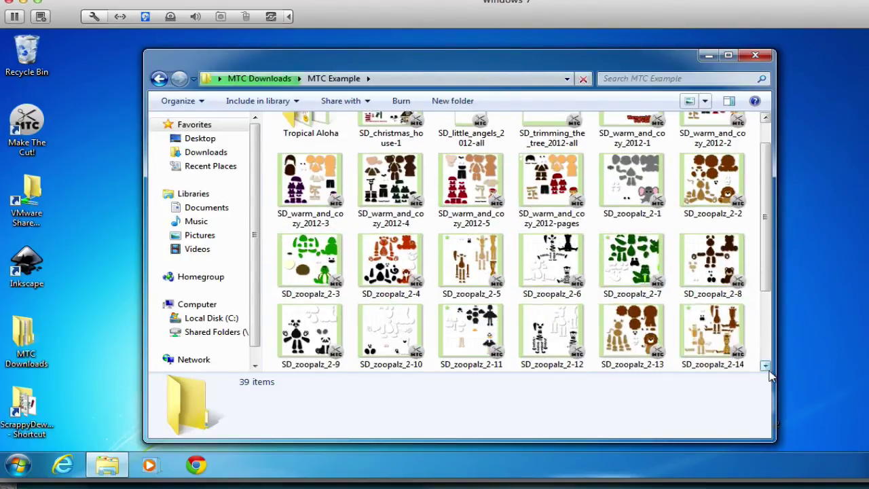
{"action": "scroll", "coordinate": [770, 374], "scroll_direction": "down", "scroll_amount": 5}
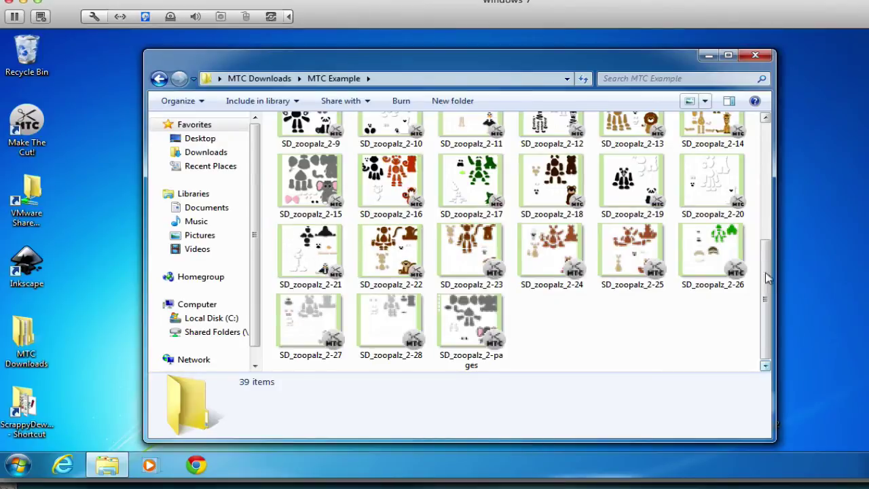
{"action": "left_click", "coordinate": [765, 120]}
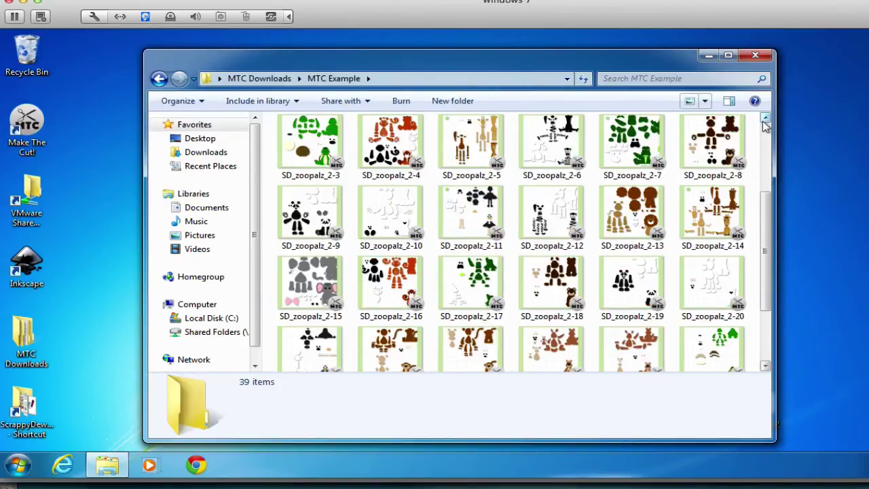
{"action": "left_click", "coordinate": [765, 119]}
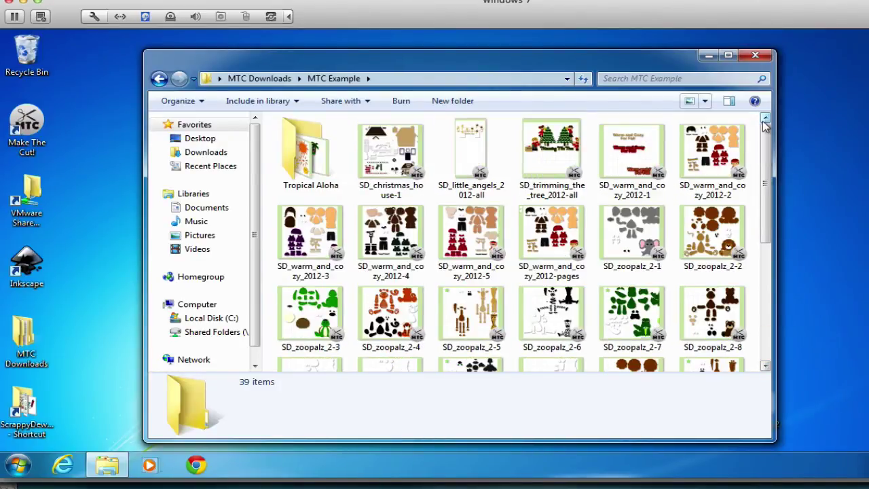